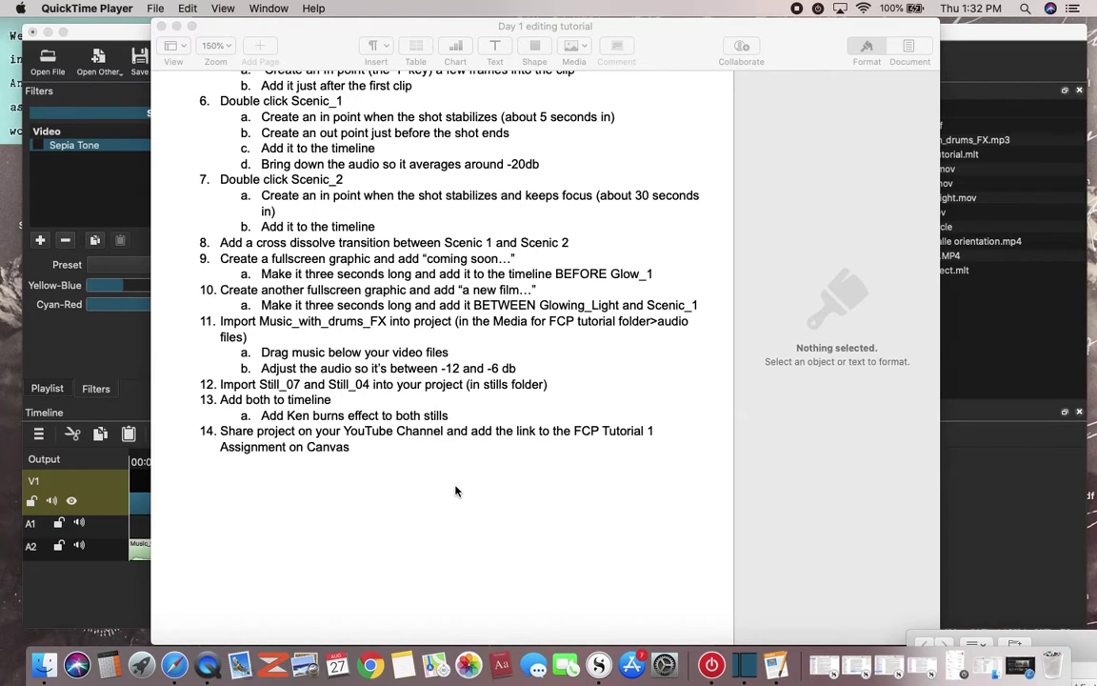
Bring the Day 1 editing checklist forward in Pages, then minimize it to reveal Shotcut
left_click(455, 491)
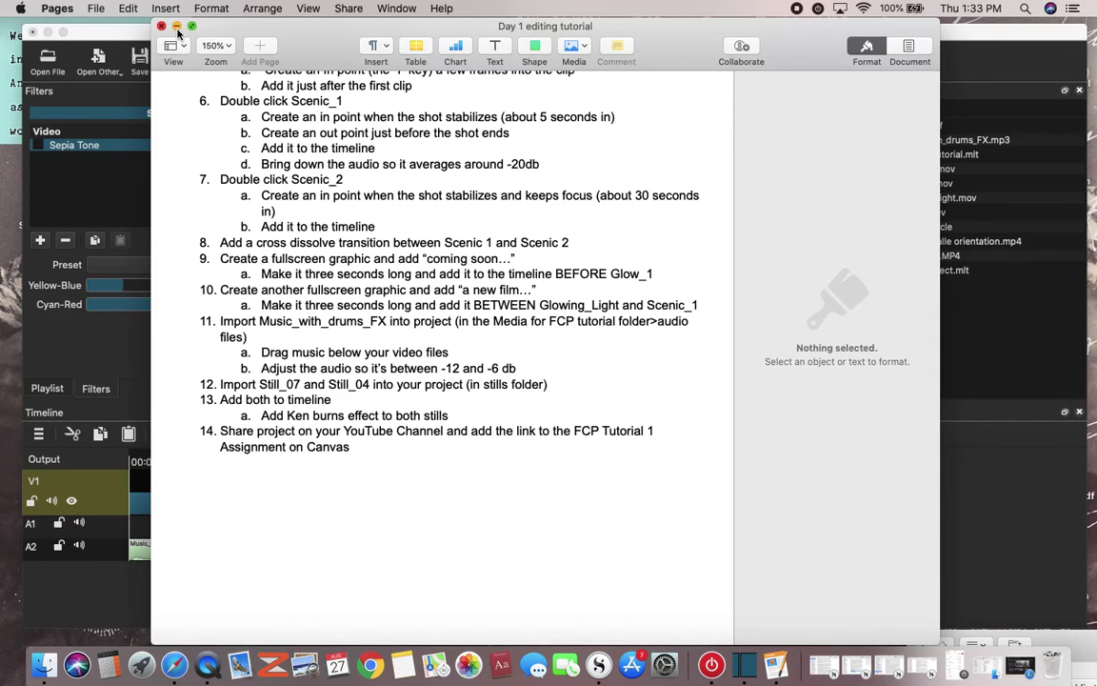
left_click(178, 33)
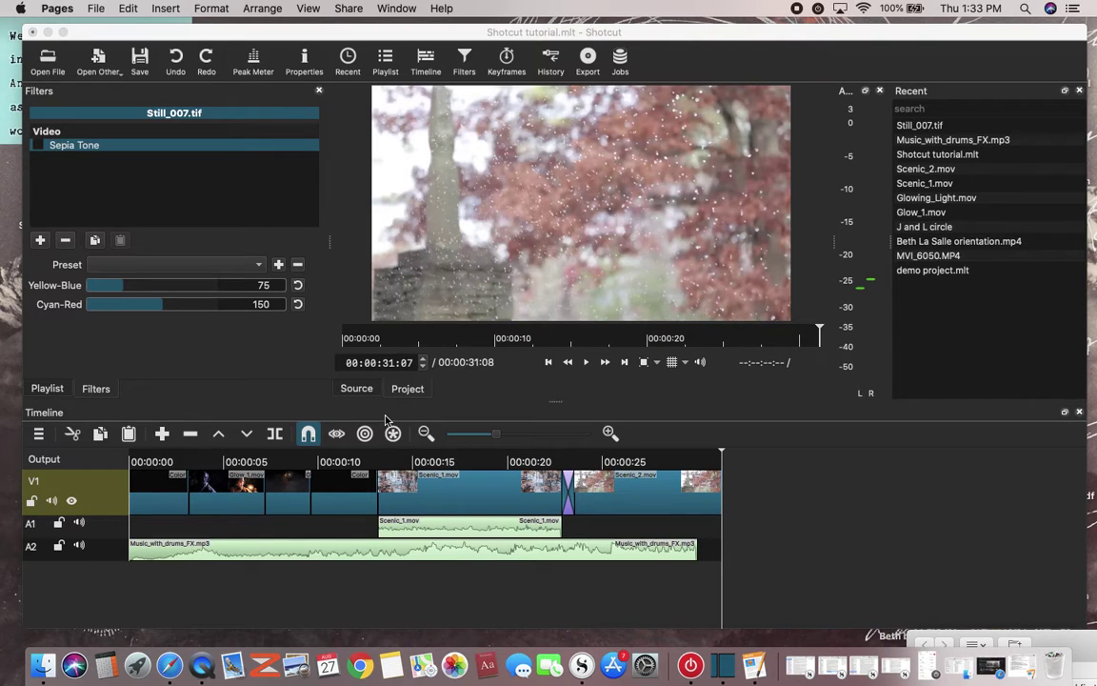
Load Still_004.tif from the stills folder into the source player, checking the Pages checklist between steps
left_click(47, 66)
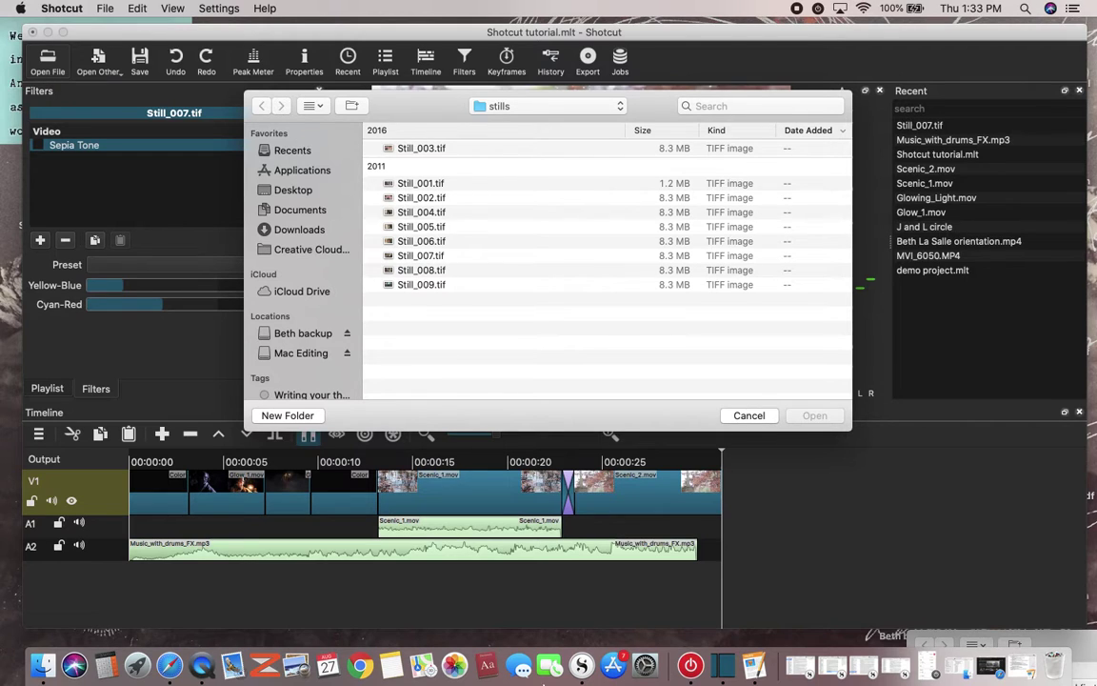
left_click(752, 666)
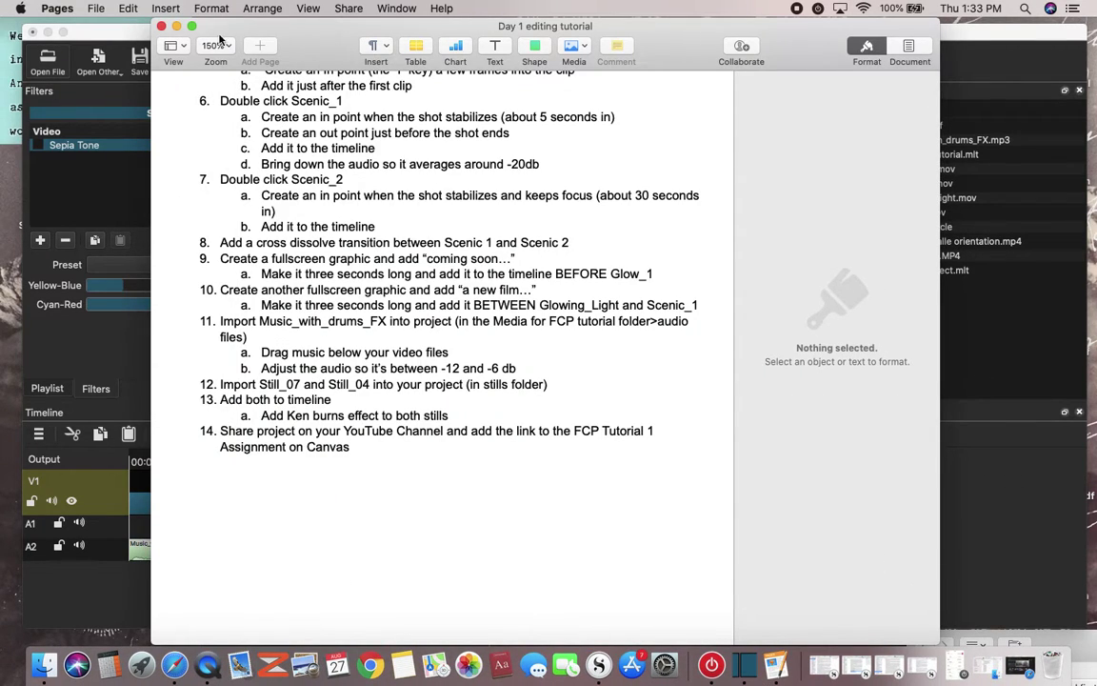
left_click(177, 27)
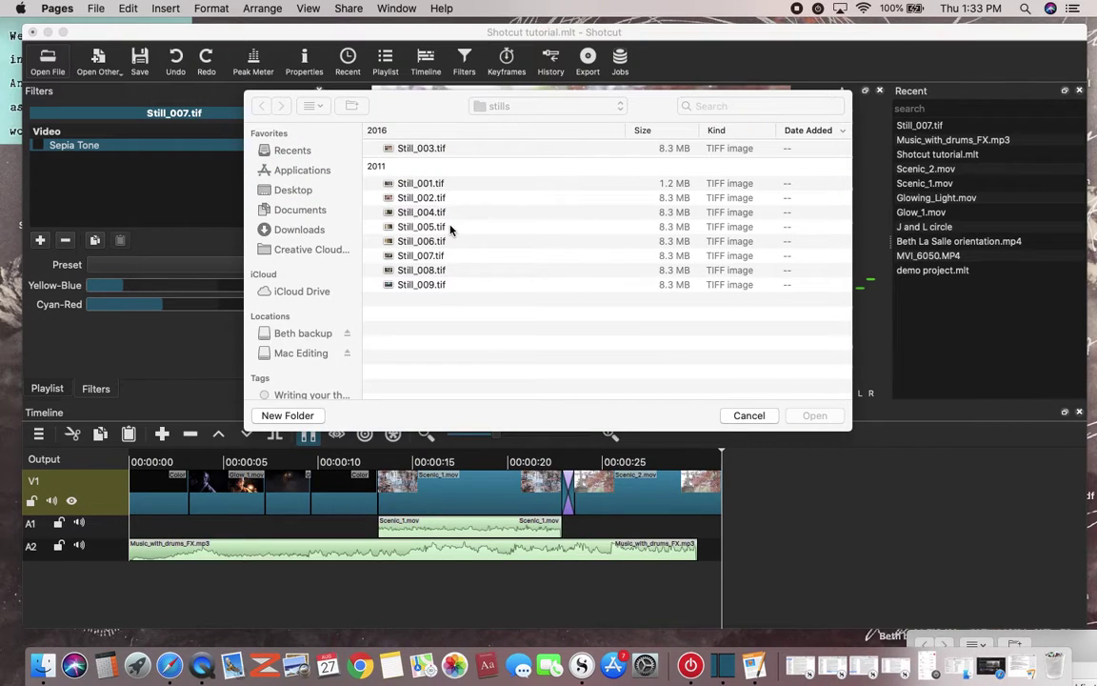
left_click(421, 212)
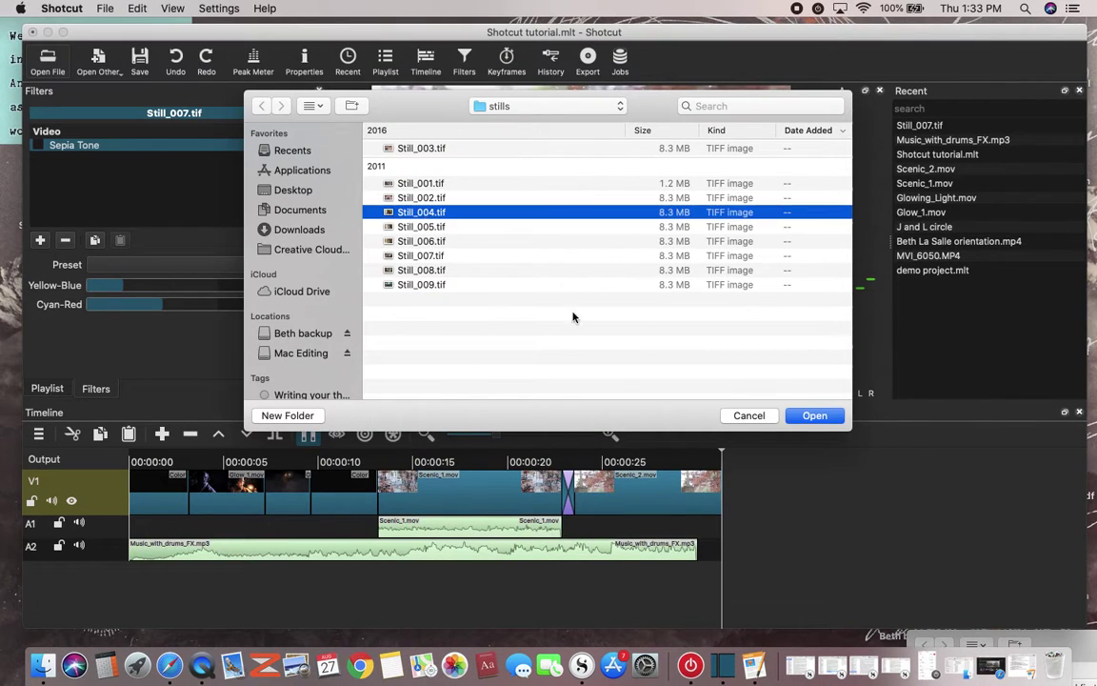
left_click(806, 416)
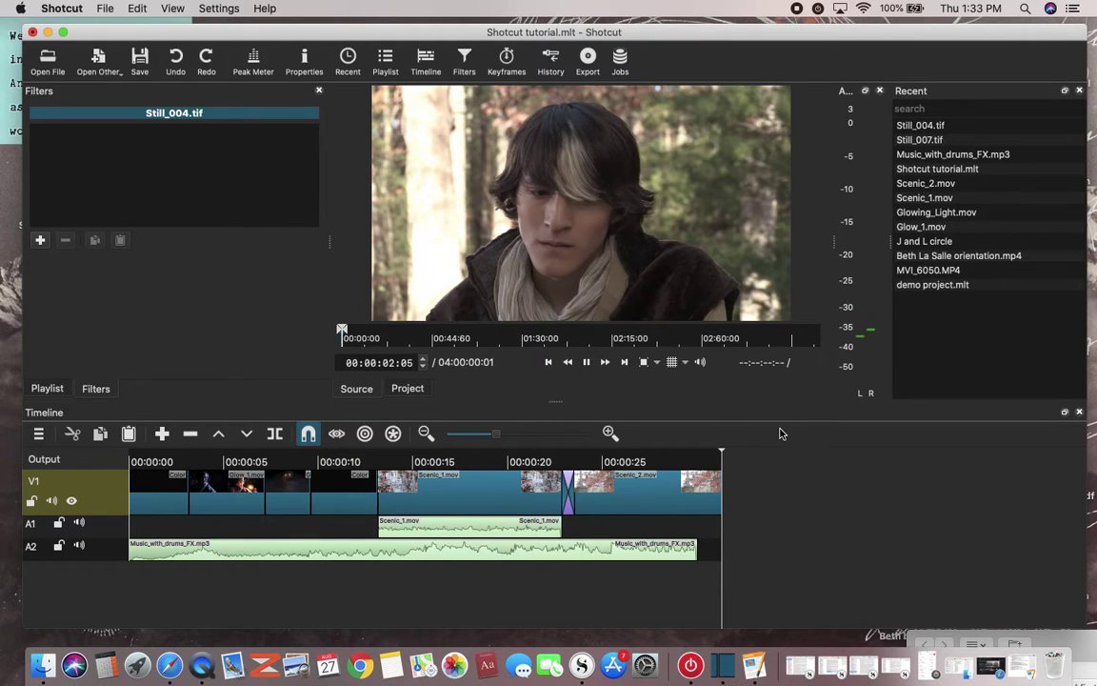
left_click(753, 667)
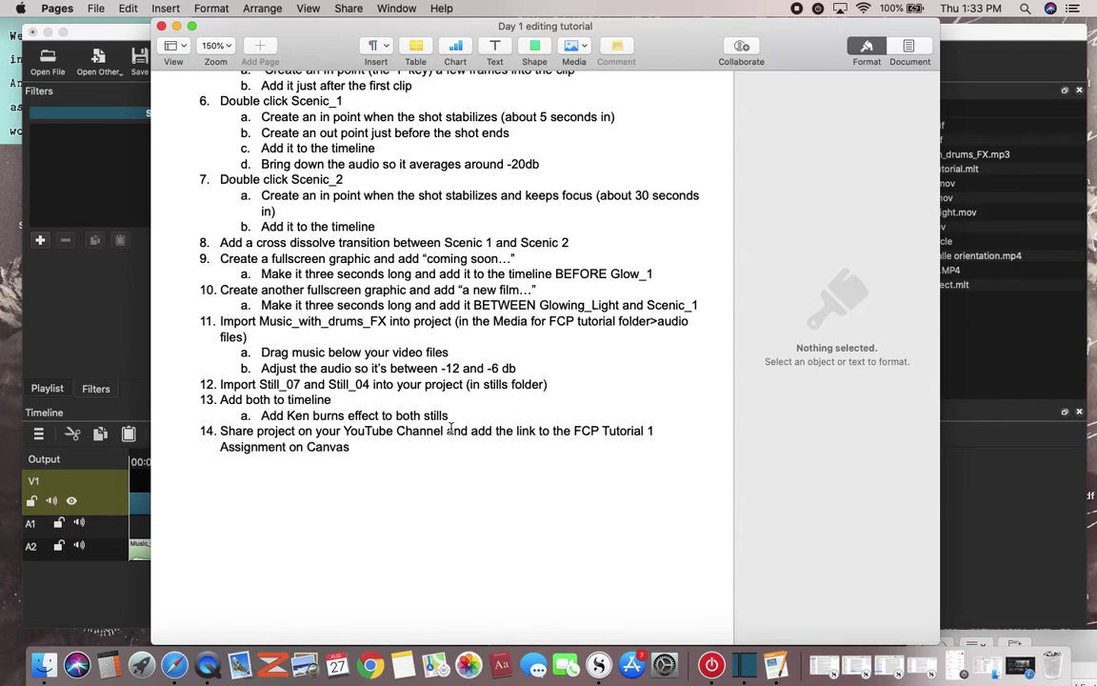
Append Still_004 to the end of V1 and load Still_007.tif into the source player
left_click(178, 28)
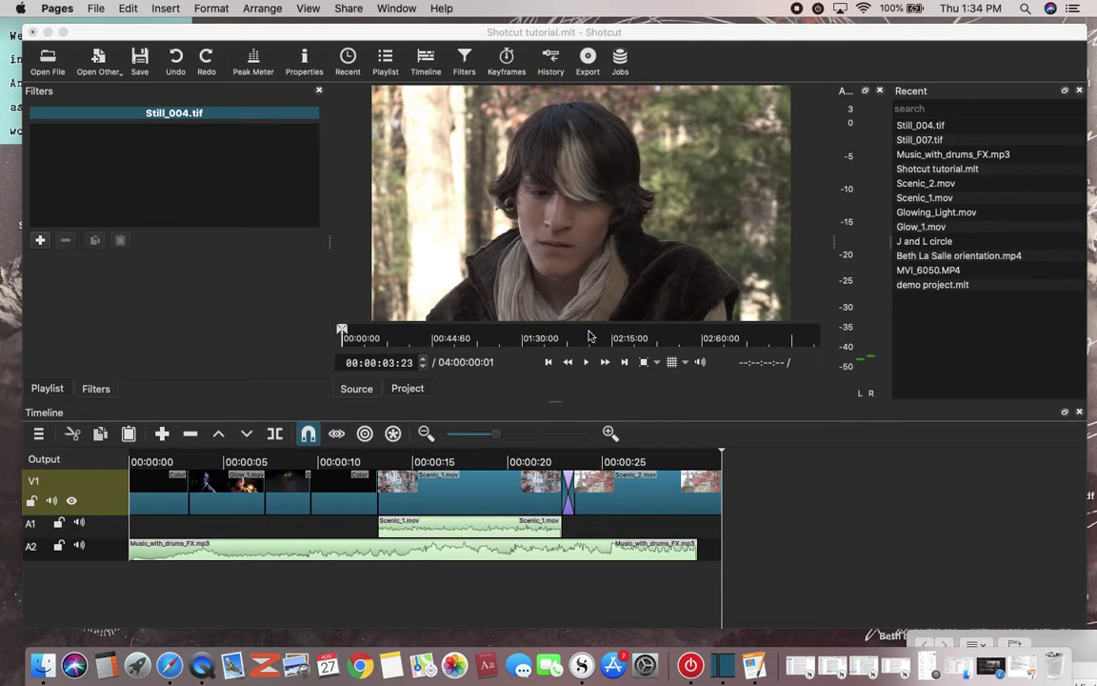
left_click_drag(485, 200, 730, 474)
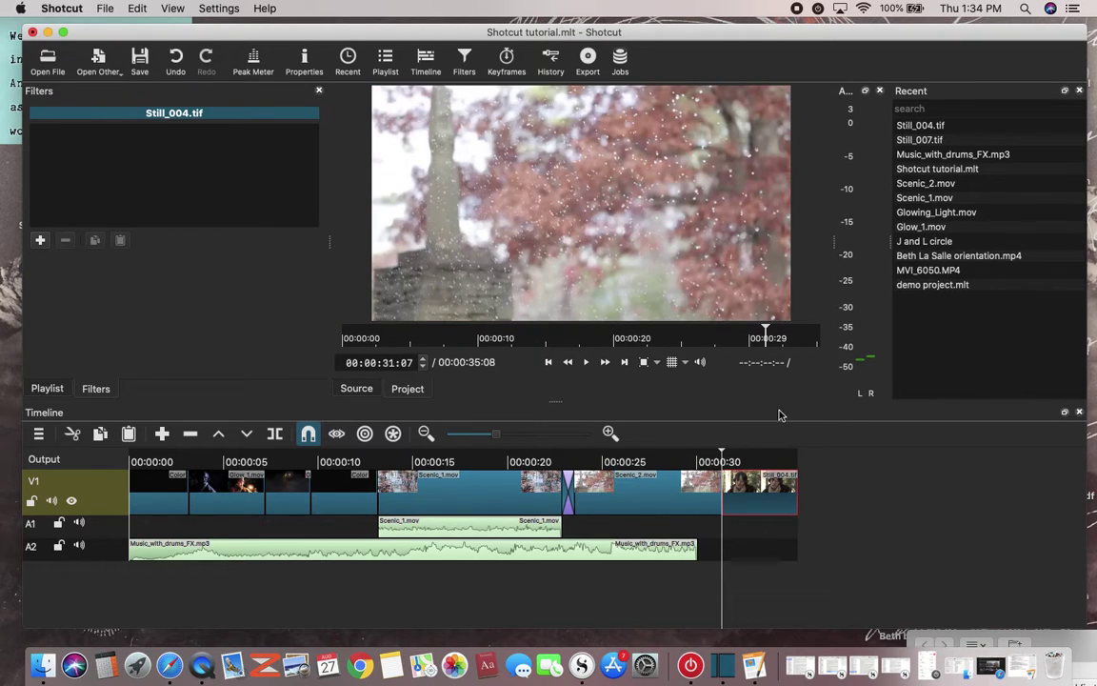
double_click(919, 140)
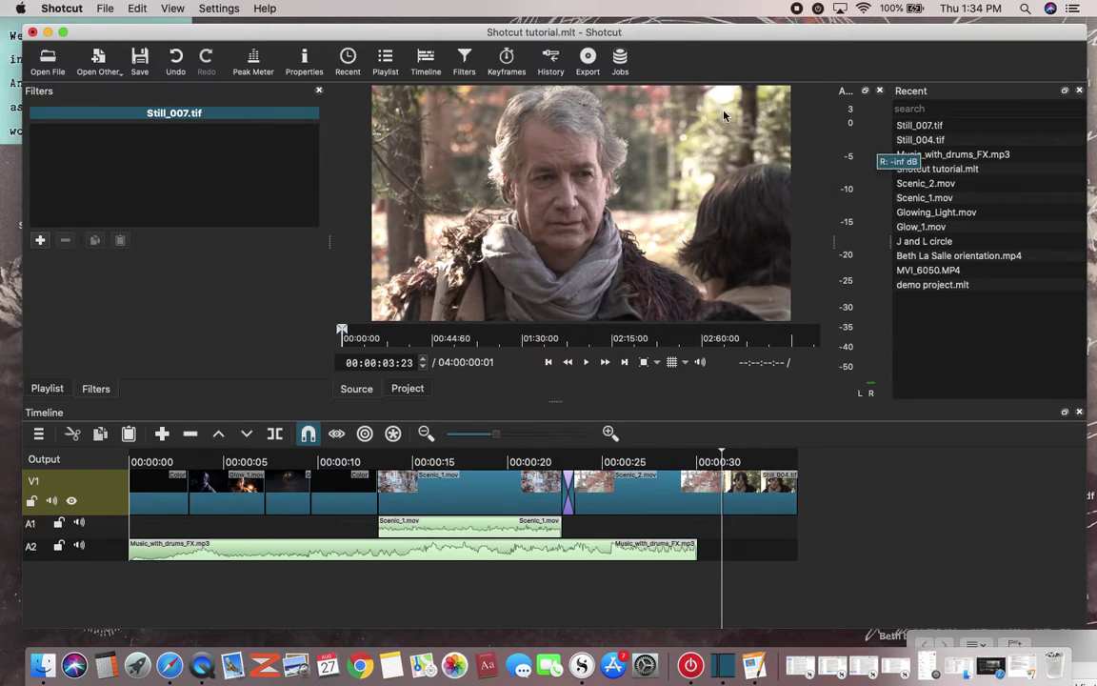
Add Still_004.tif to the playlist and append Still_007 after Still_004 on V1
left_click(383, 67)
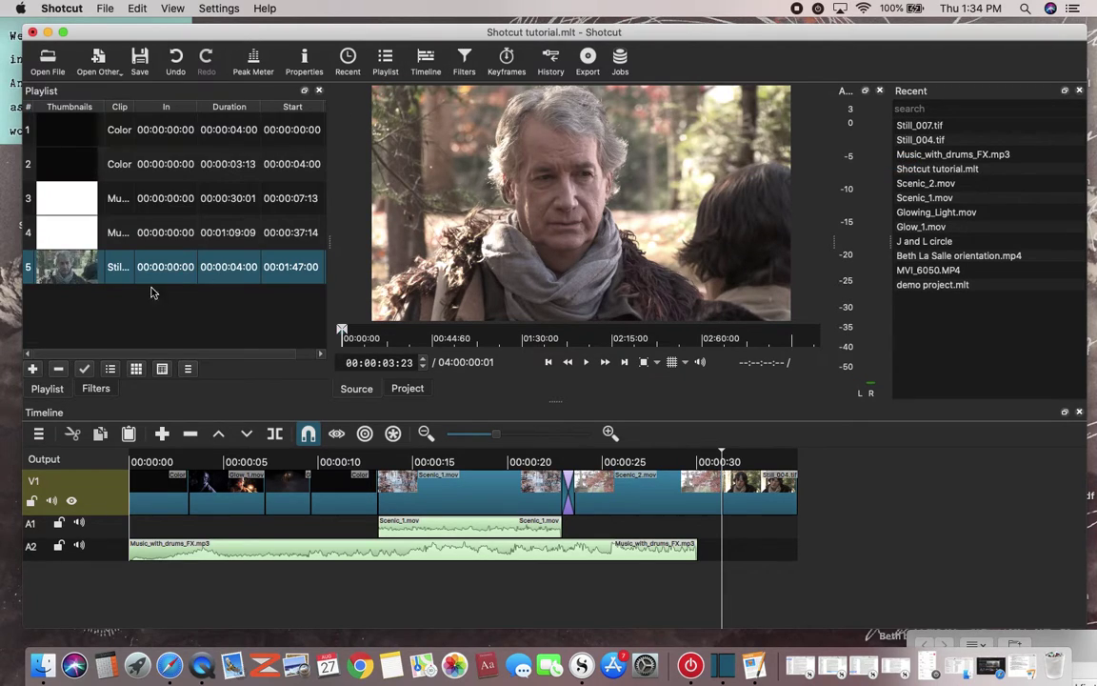
left_click(902, 141)
left_click_drag(903, 142, 89, 276)
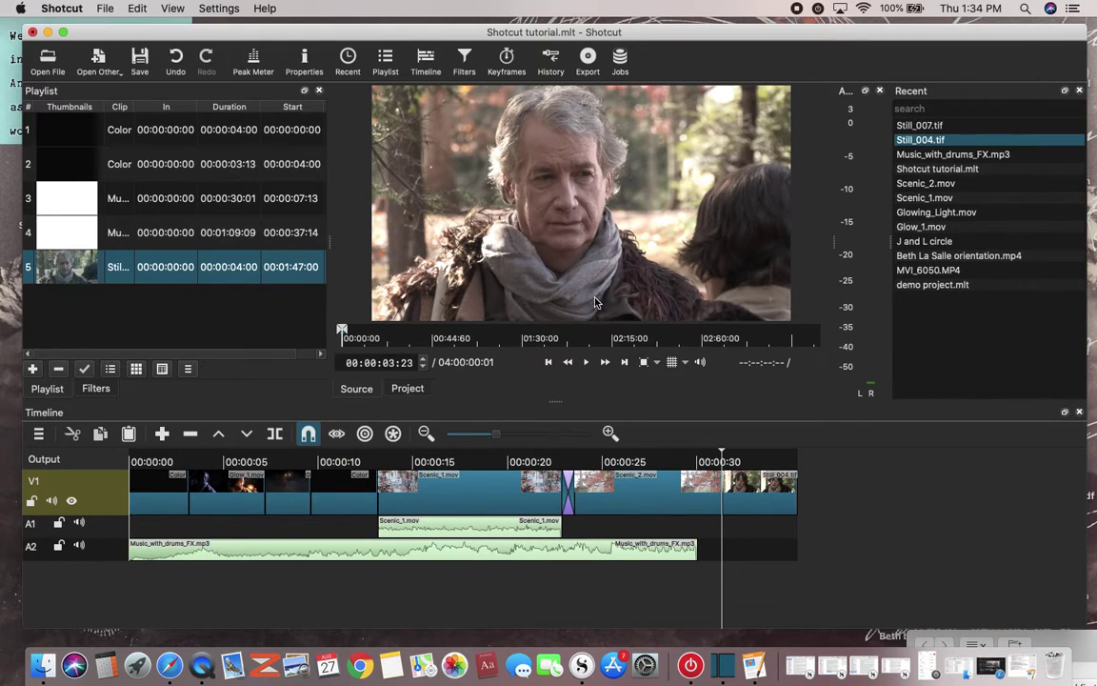
left_click_drag(563, 237, 799, 482)
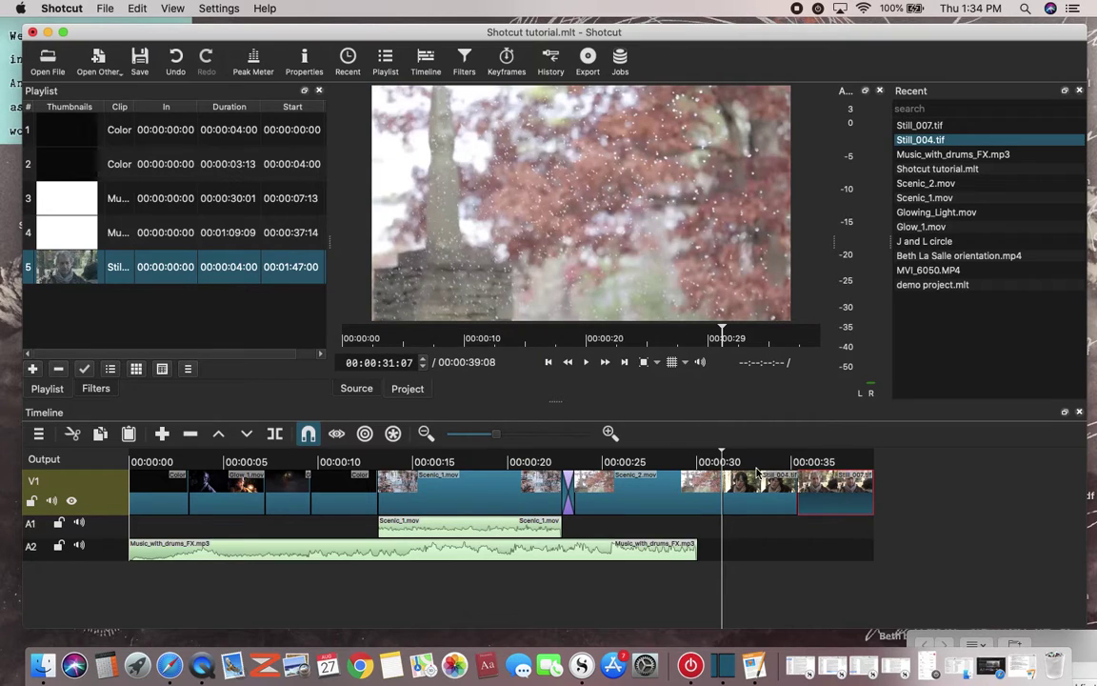
left_click_drag(721, 454, 761, 462)
Review the stills on the timeline, then stretch Music_with_drums_FX on A2 to the end of V1
left_click_drag(669, 464, 538, 464)
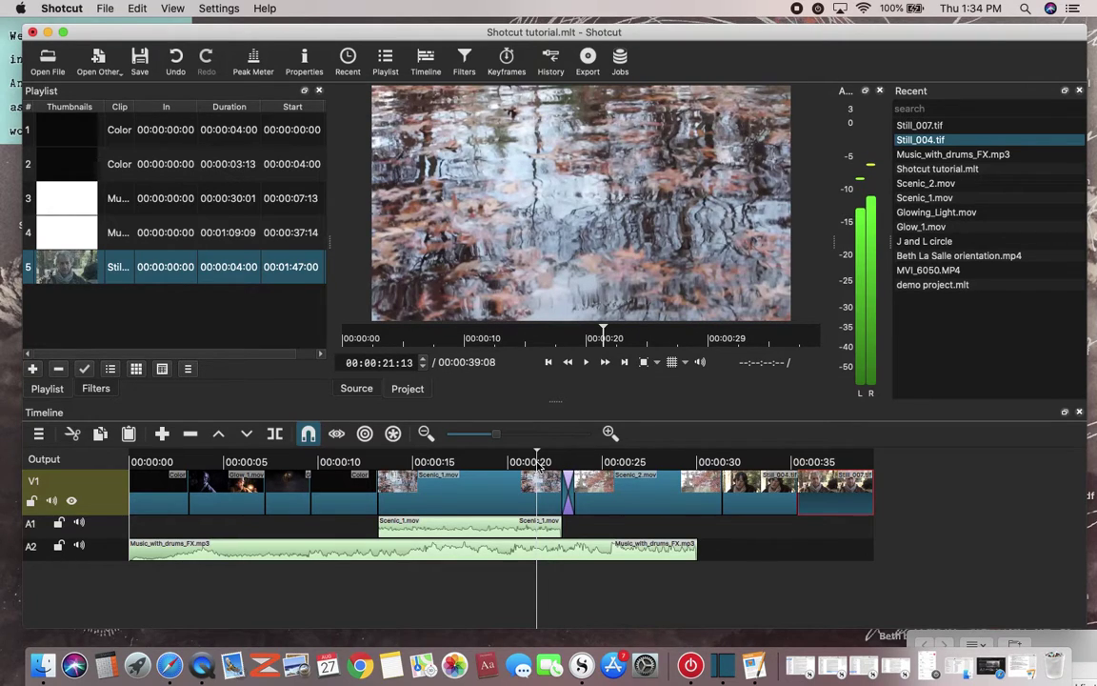
left_click(762, 462)
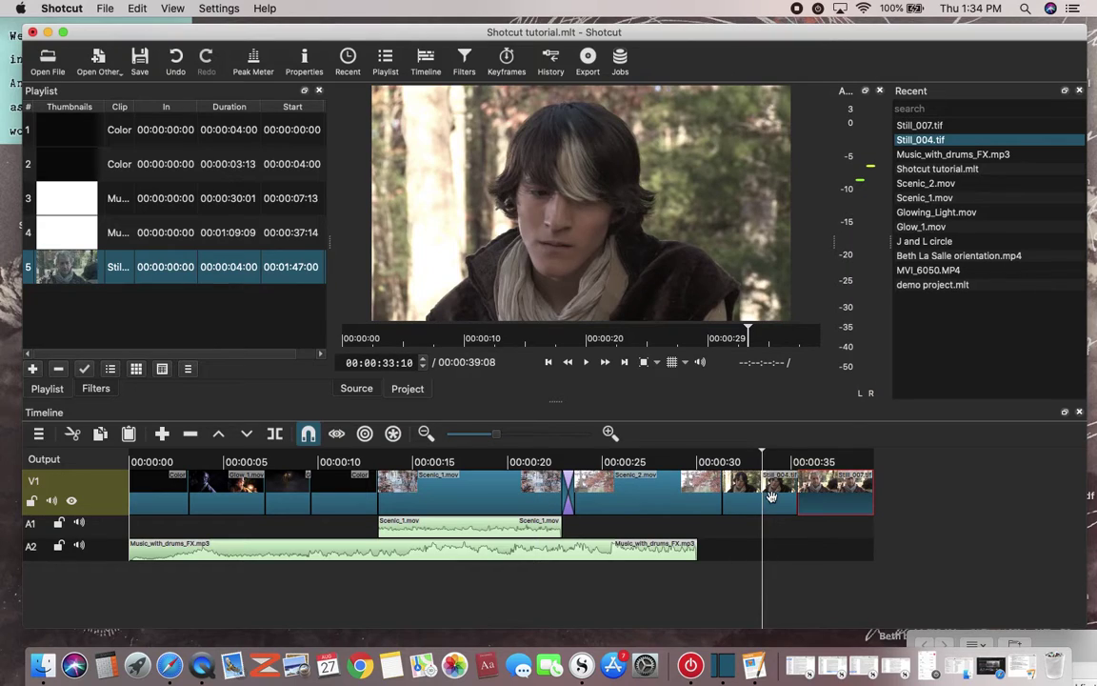
left_click(772, 496)
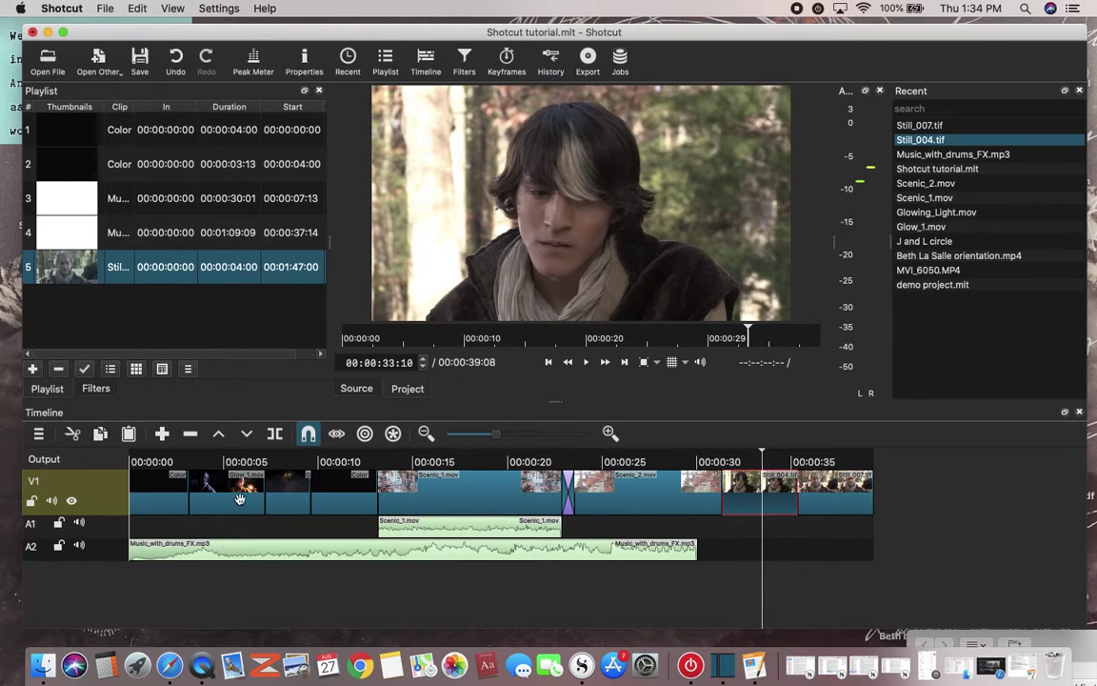
left_click_drag(240, 498, 357, 482)
left_click_drag(696, 551, 871, 558)
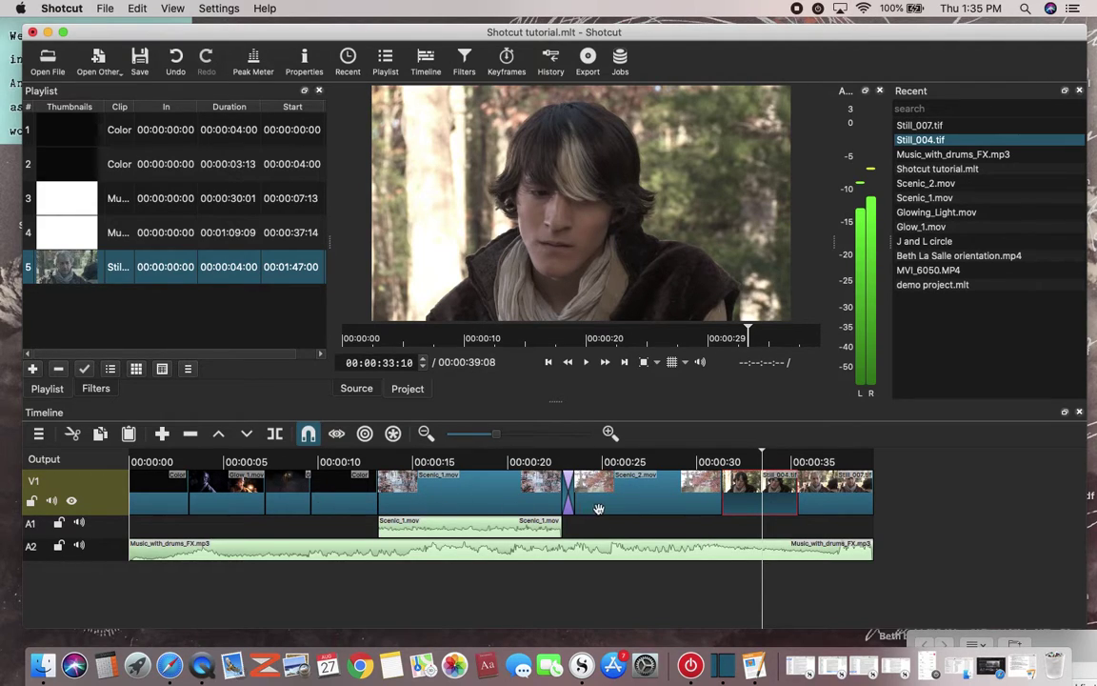
Check the music reaches the 00:00:39:08 end and save the project as Shotcut tutorial.mlt
left_click(686, 538)
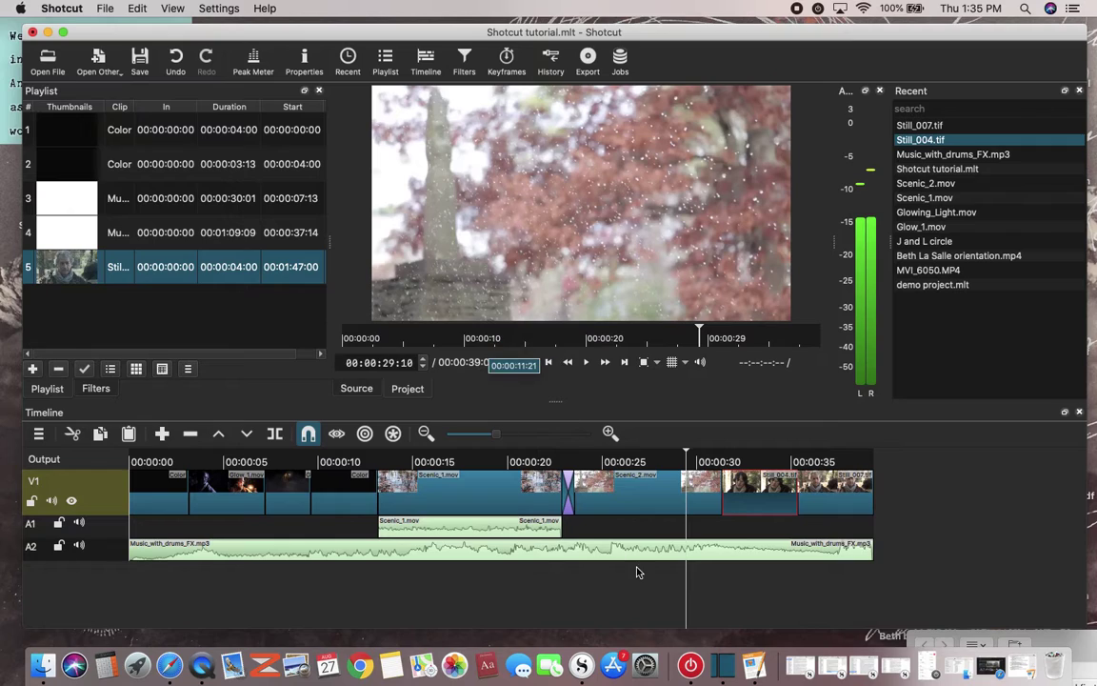
left_click(625, 530)
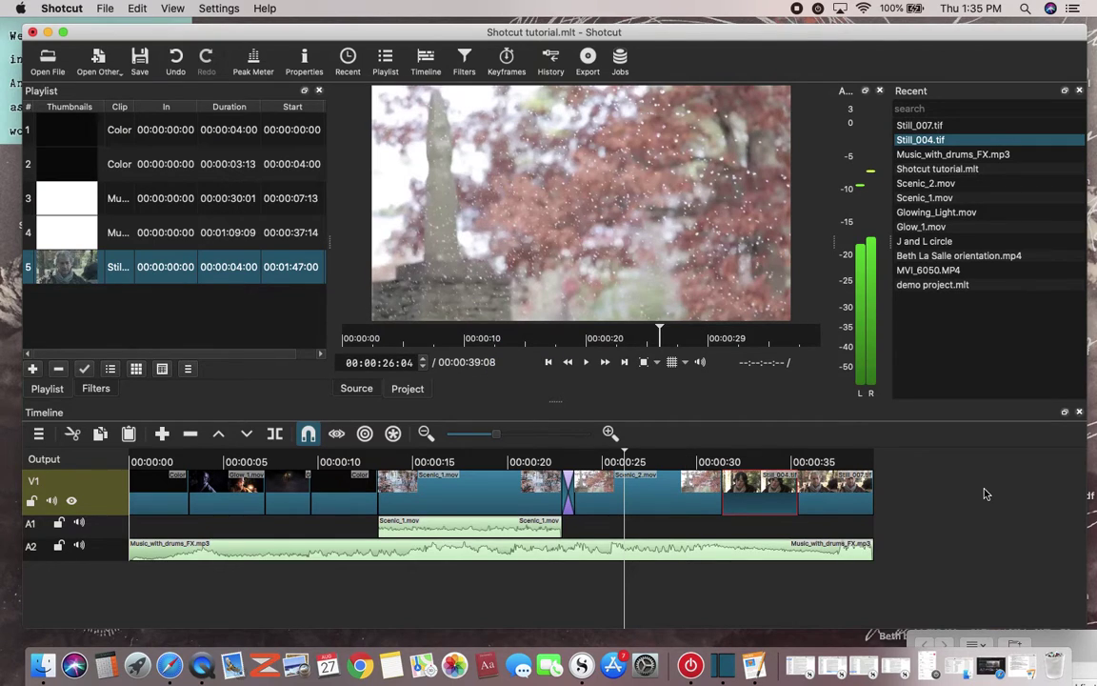
key("End")
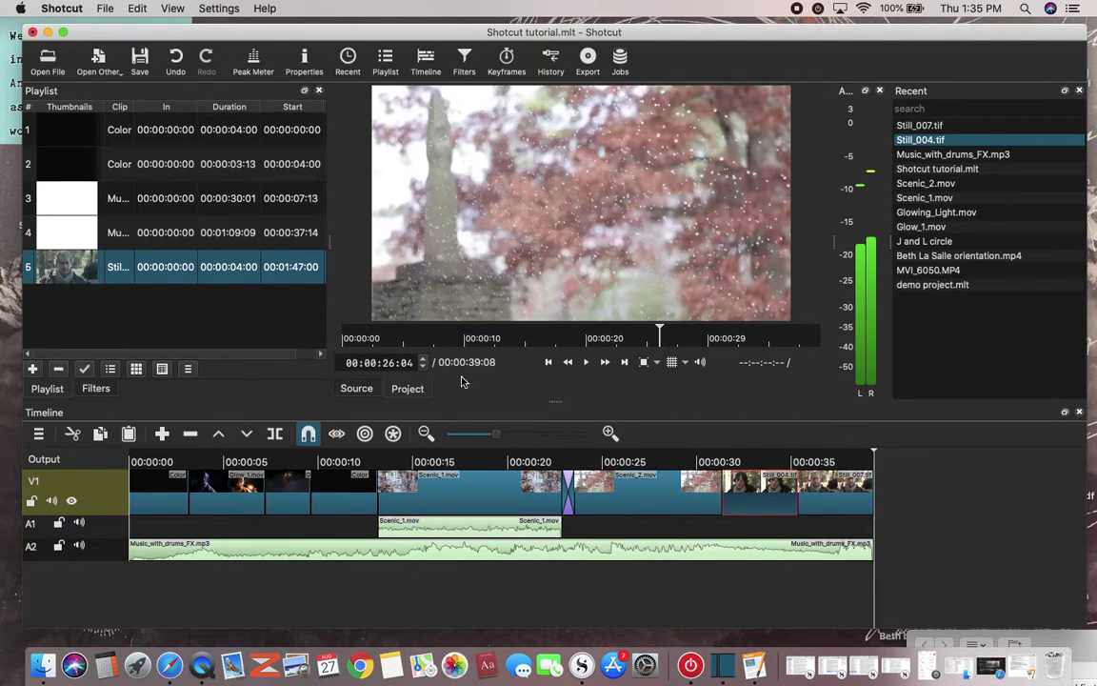
left_click(139, 63)
left_click(558, 600)
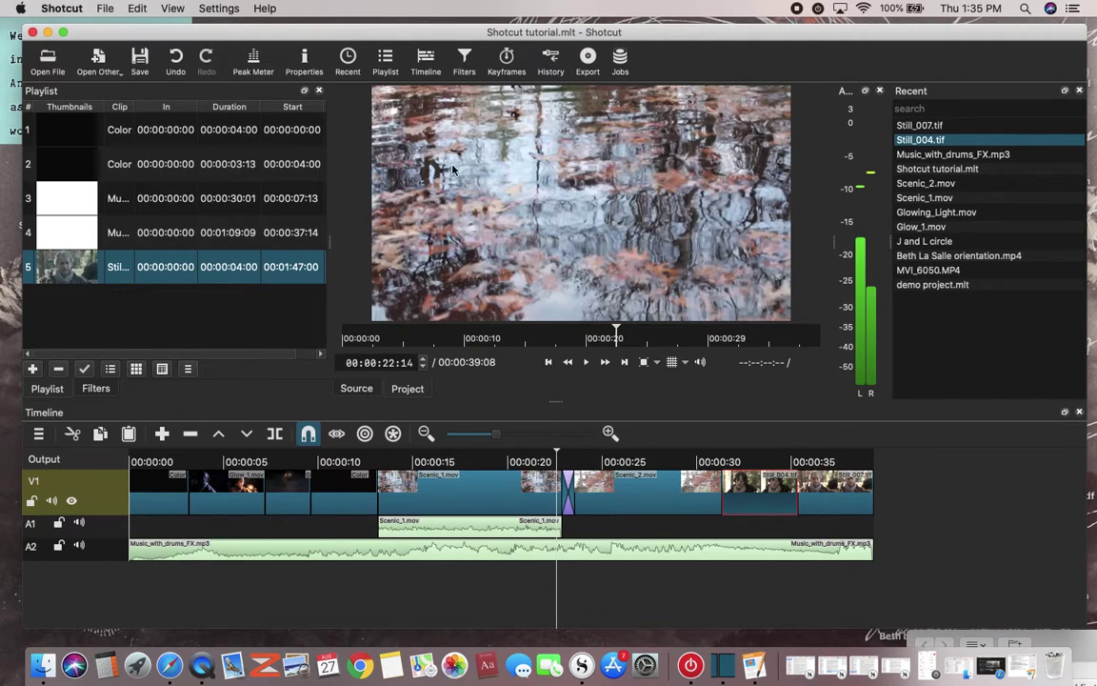
Open the Export panel and select the Stock YouTube preset
left_click(587, 67)
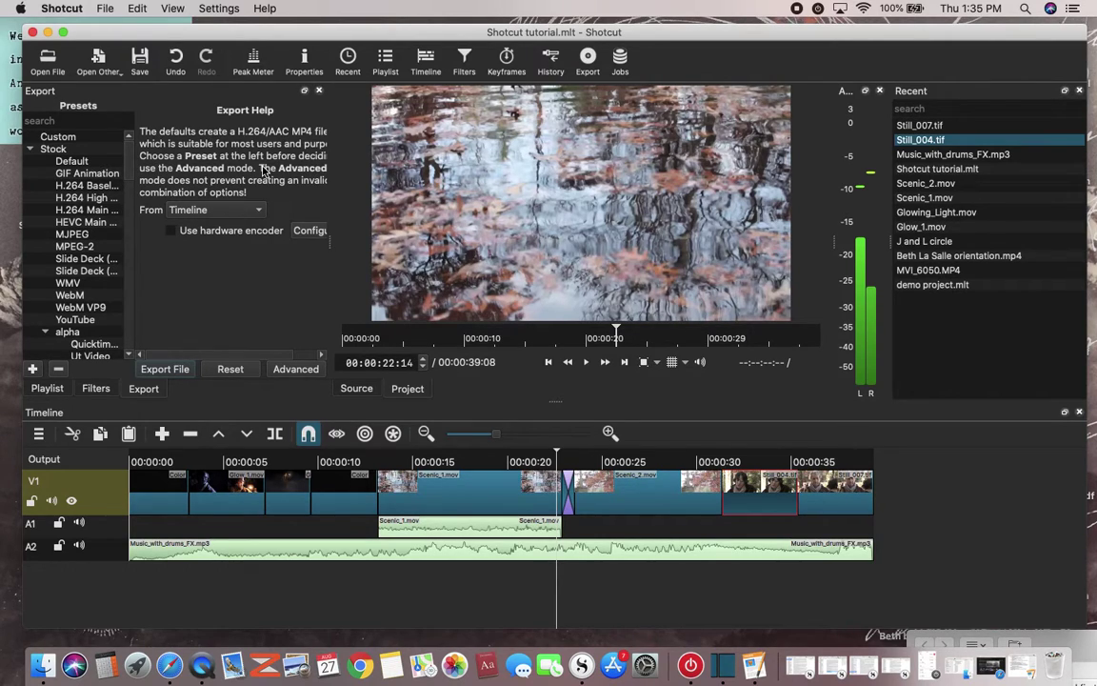
left_click(88, 323)
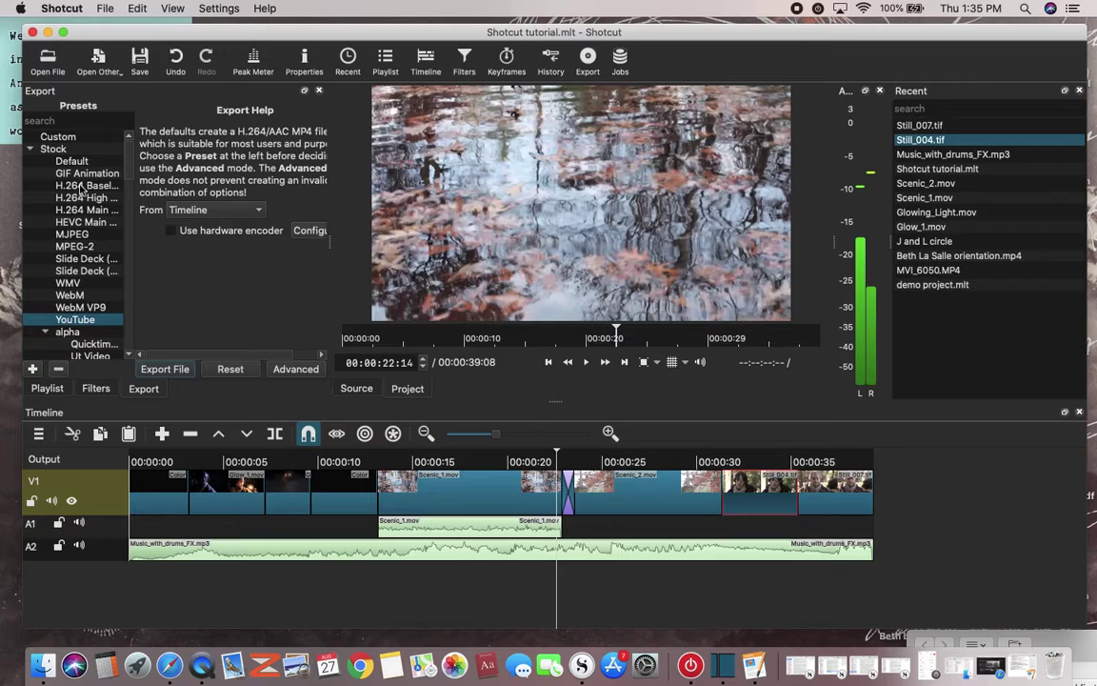
left_click(72, 329)
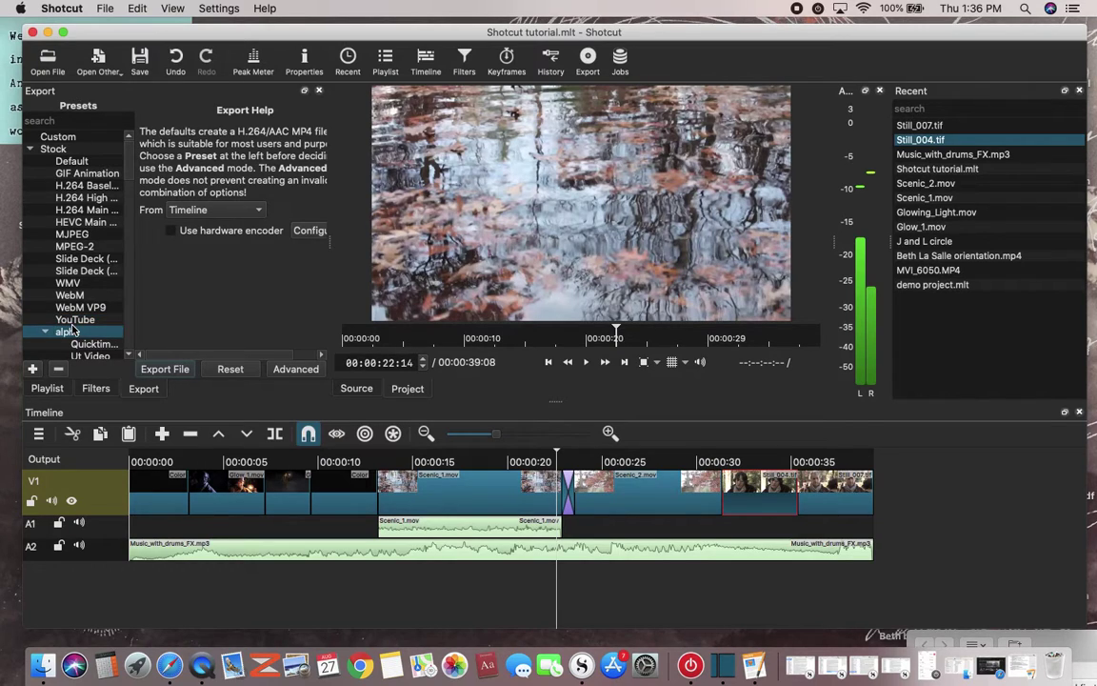
left_click(84, 321)
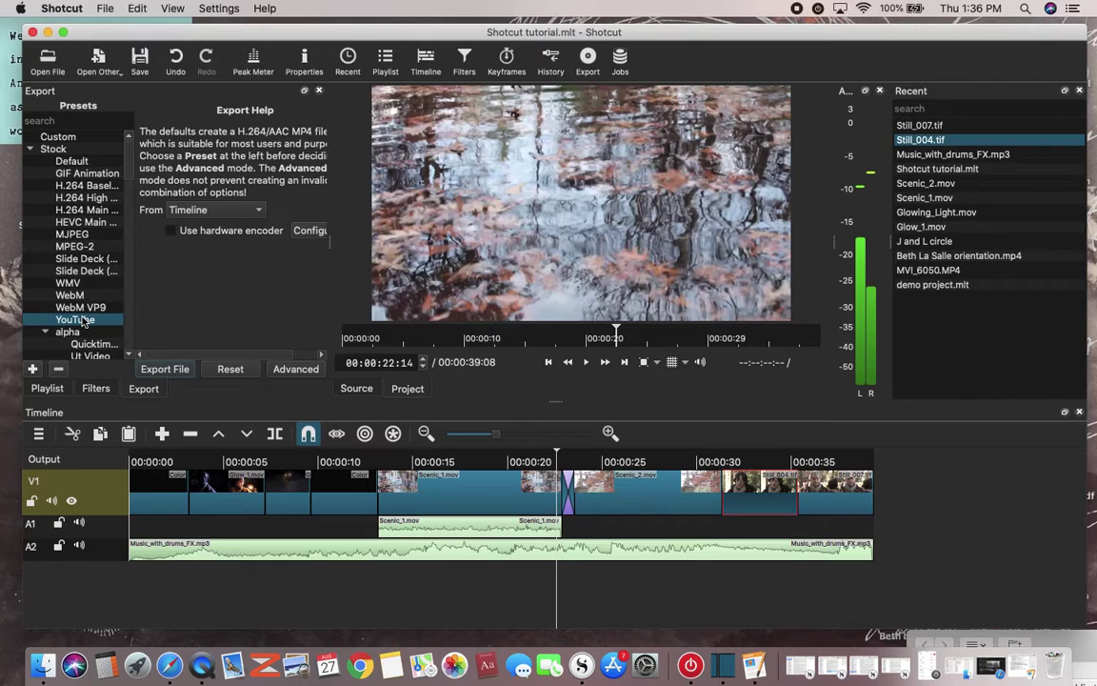
Export the timeline as Shotcut tutorial.mp4 into the Fall 2020 recordings folder
left_click(162, 369)
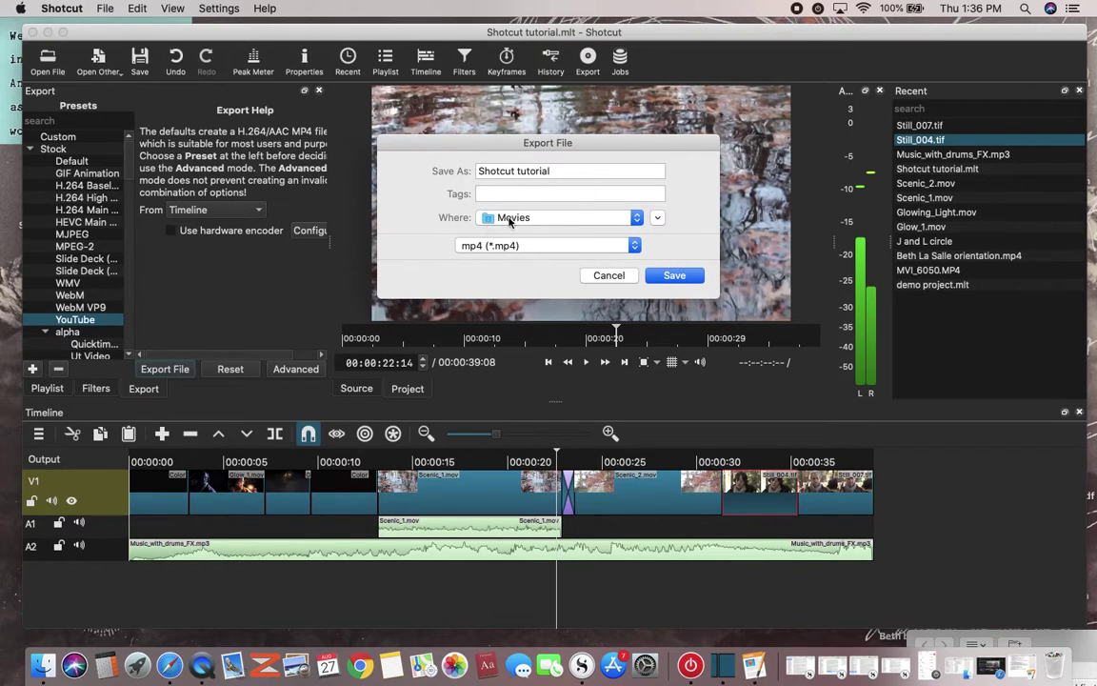
left_click(637, 218)
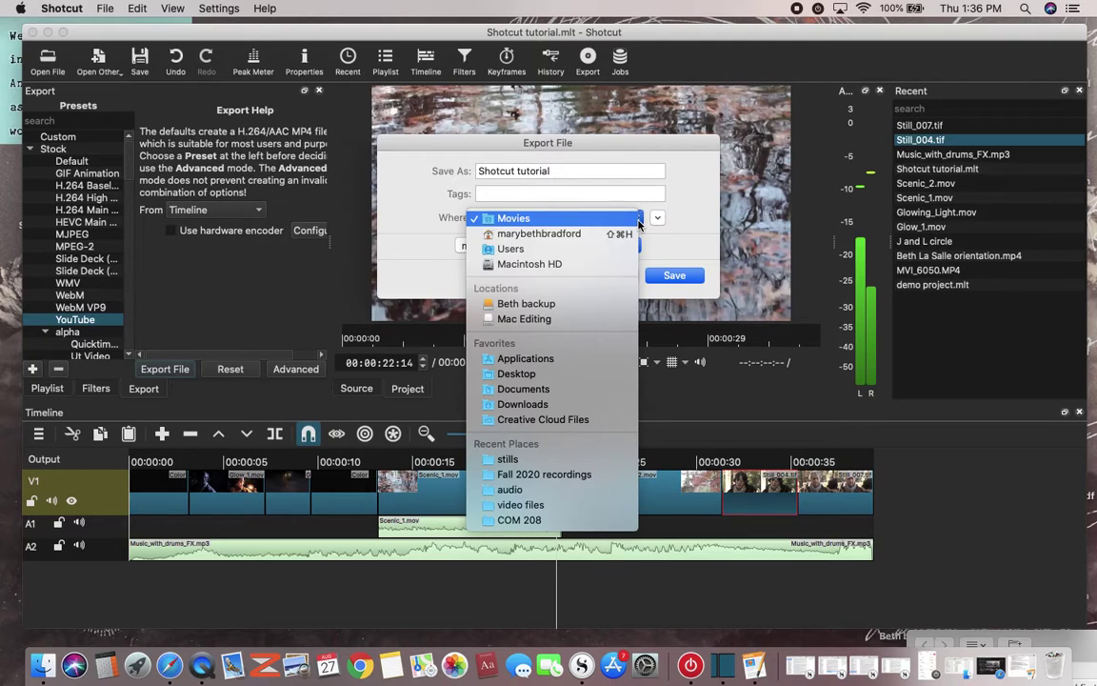
left_click(607, 472)
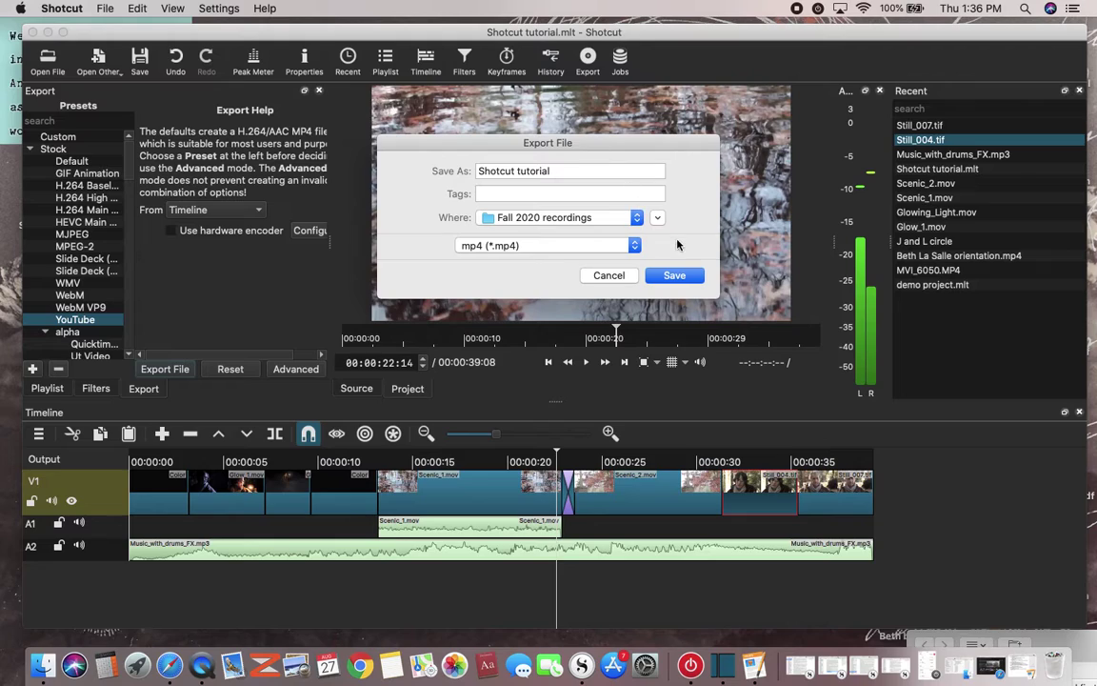
left_click(668, 276)
left_click(672, 275)
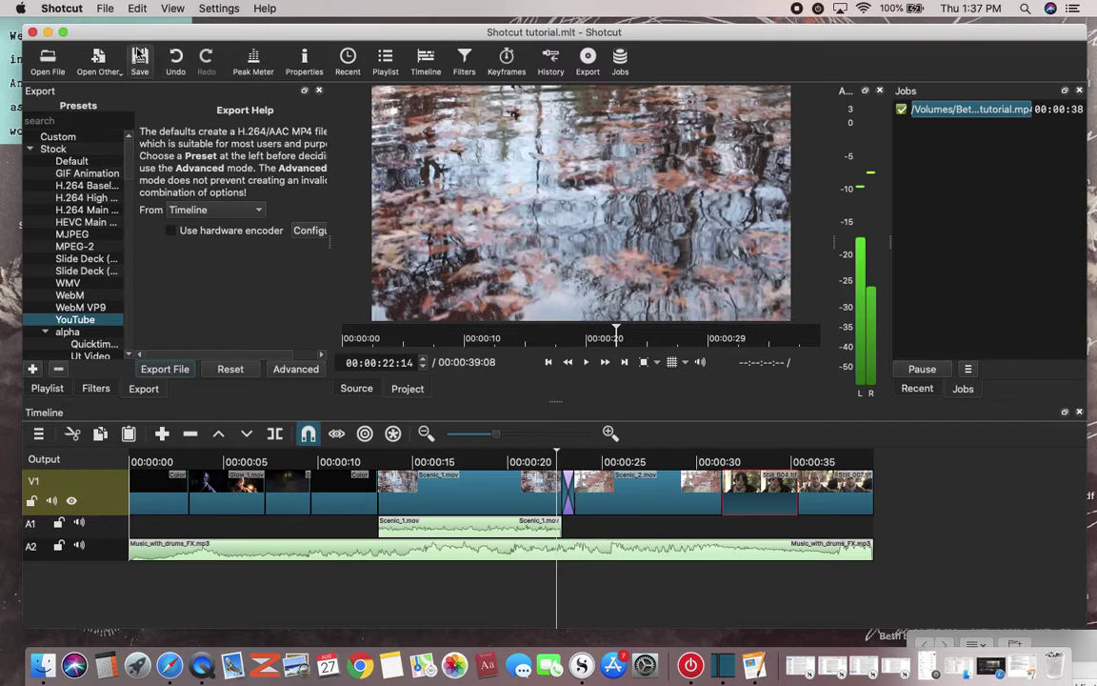
After the MP4 export job completes, minimize Shotcut to show the desktop
left_click(48, 34)
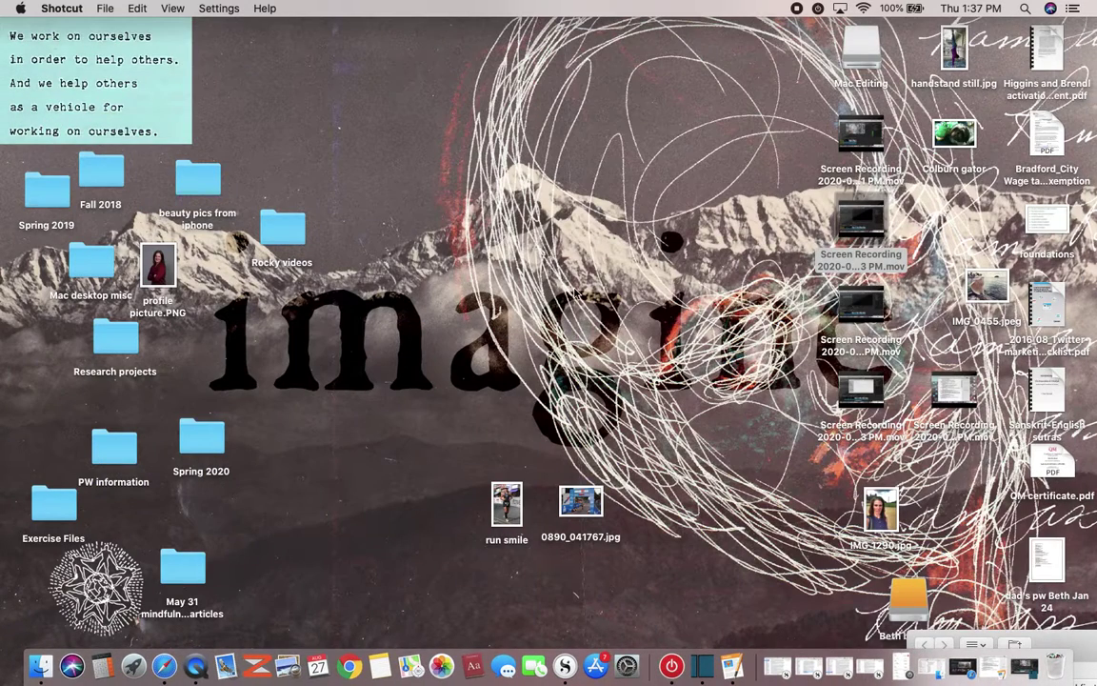
Open the backup drive in Finder and sort its contents newest first by Date Modified
left_click(920, 597)
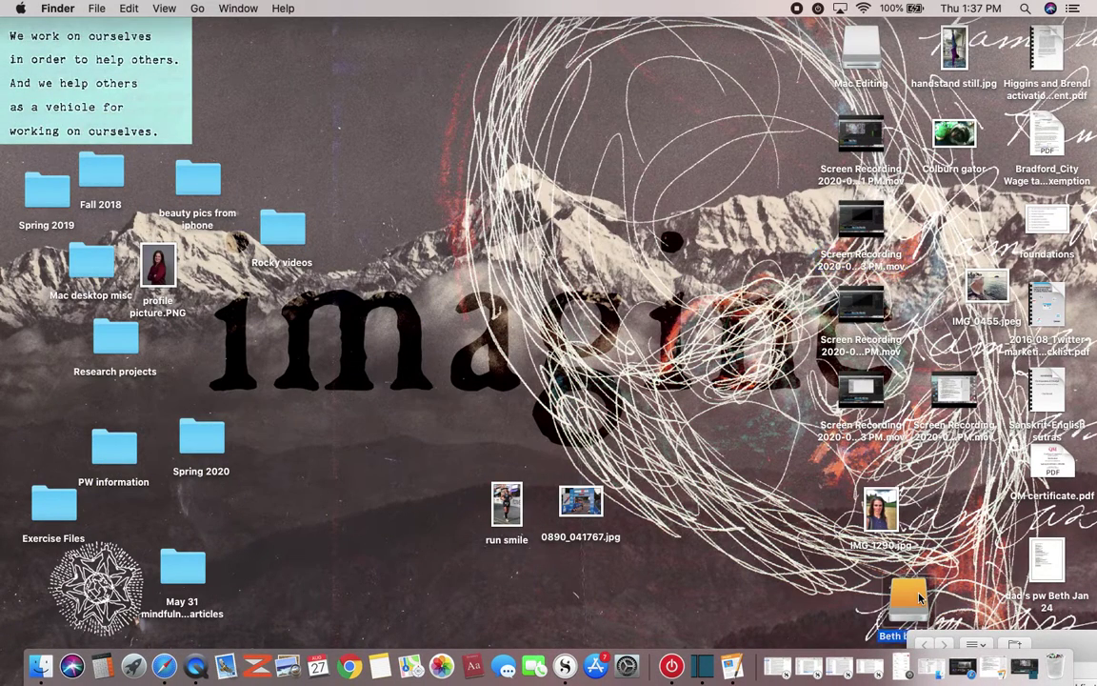
double_click(905, 593)
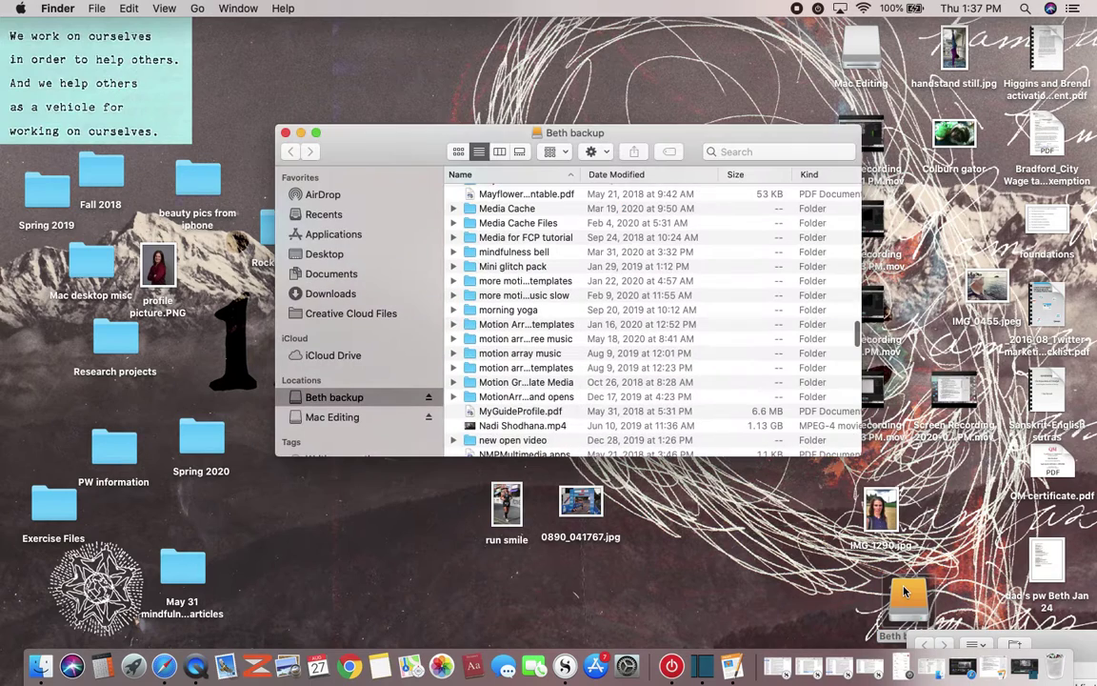
scroll(536, 293, "up", 8)
scroll(541, 298, "up", 10)
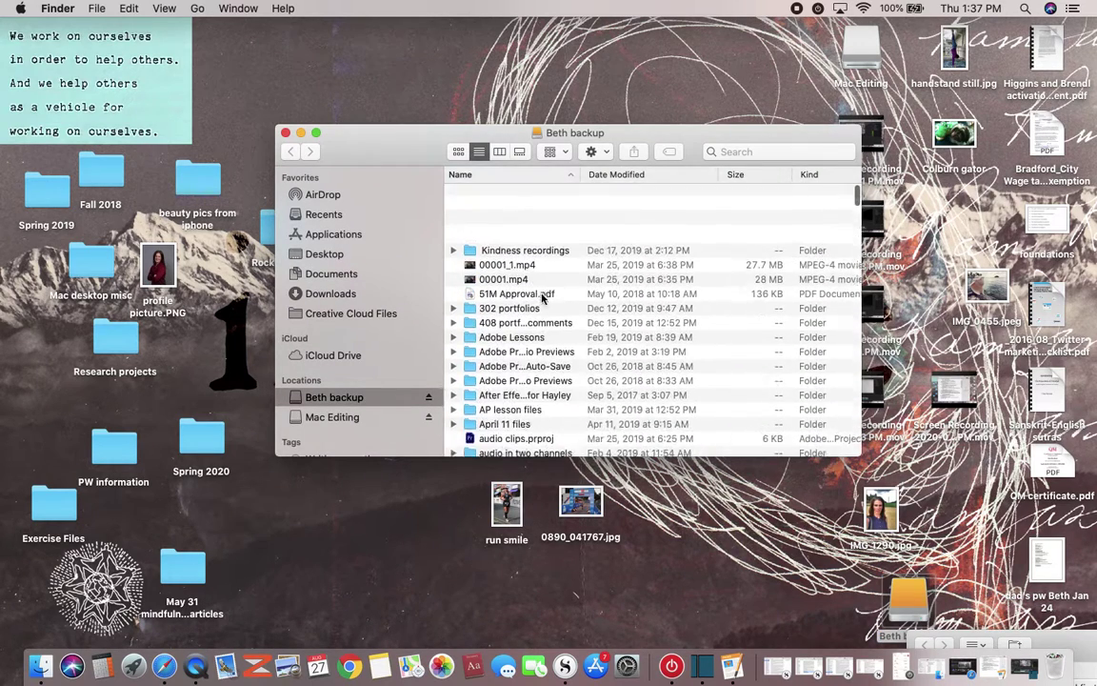
left_click(617, 175)
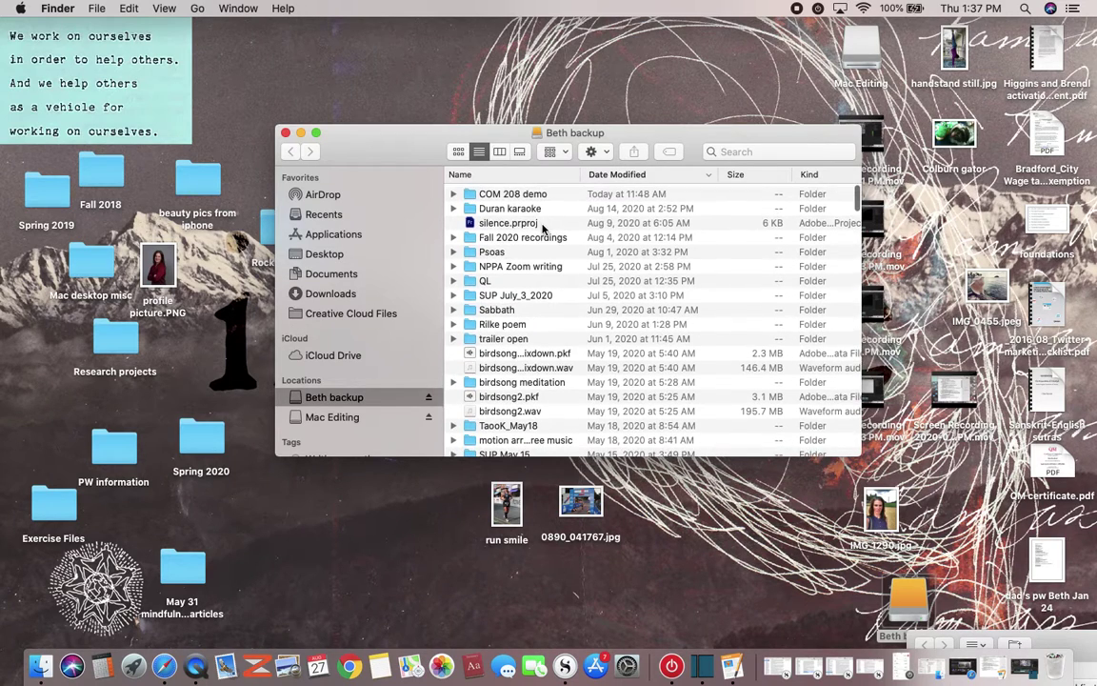
Open Shotcut tutorial.mp4 from Fall 2020 recordings in QuickTime Player and start playback
left_click(523, 238)
double_click(523, 238)
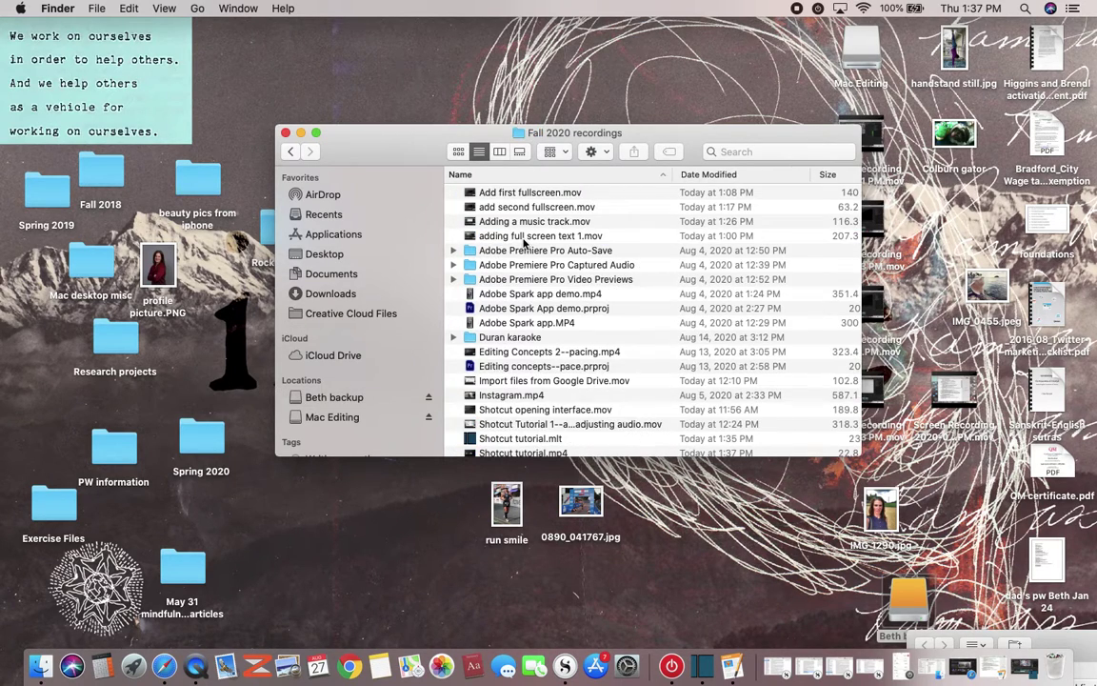
left_click(702, 176)
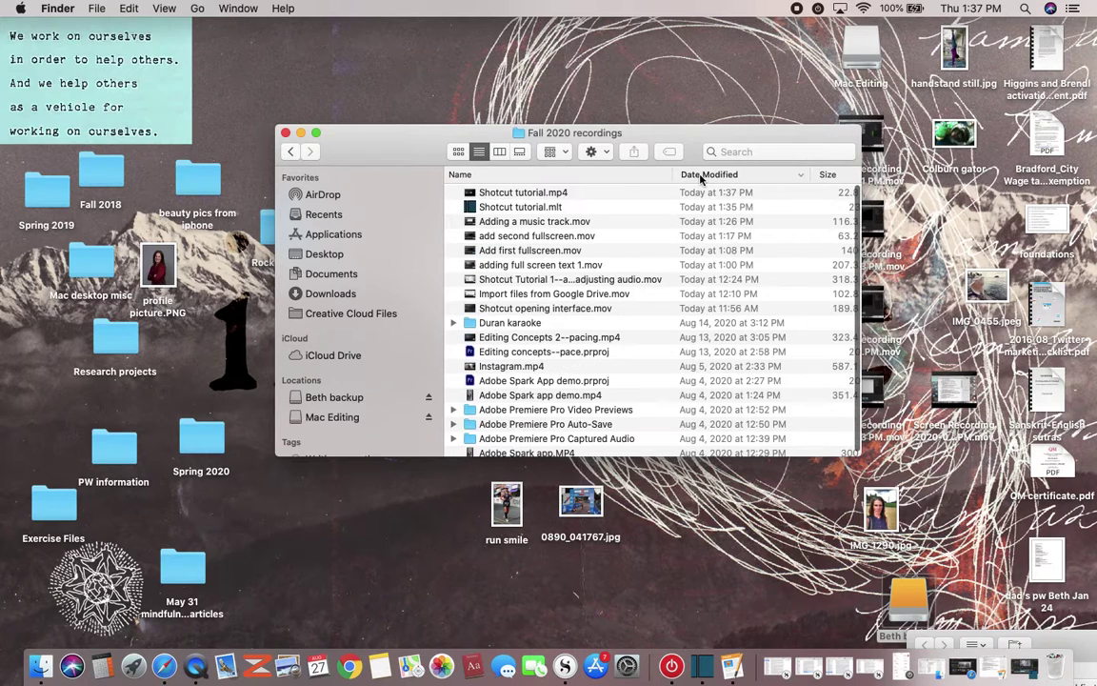
left_click(547, 193)
double_click(546, 193)
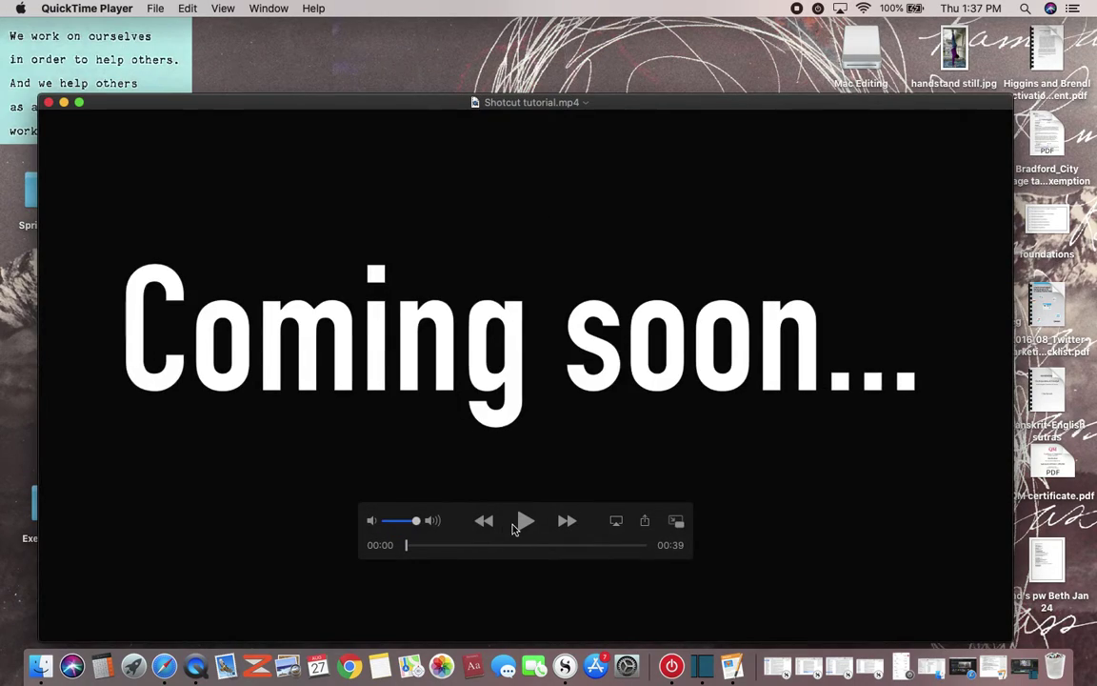
left_click(526, 522)
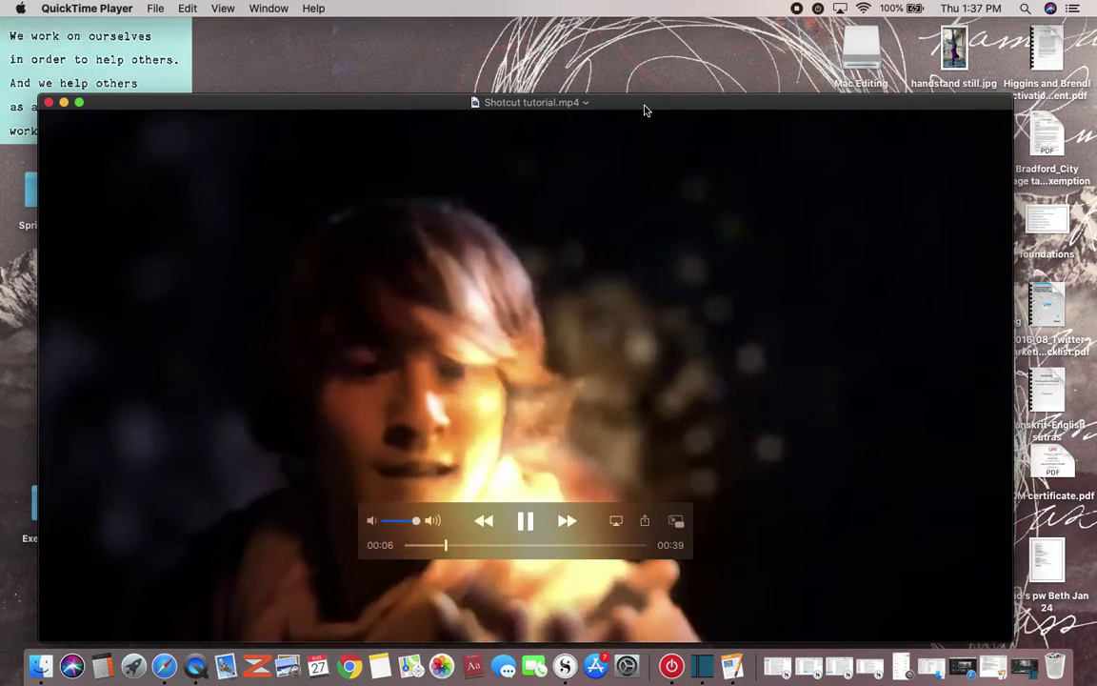
Play the exported video to 00:27, pause, close QuickTime Player and return to Finder
left_click_drag(645, 106, 653, 61)
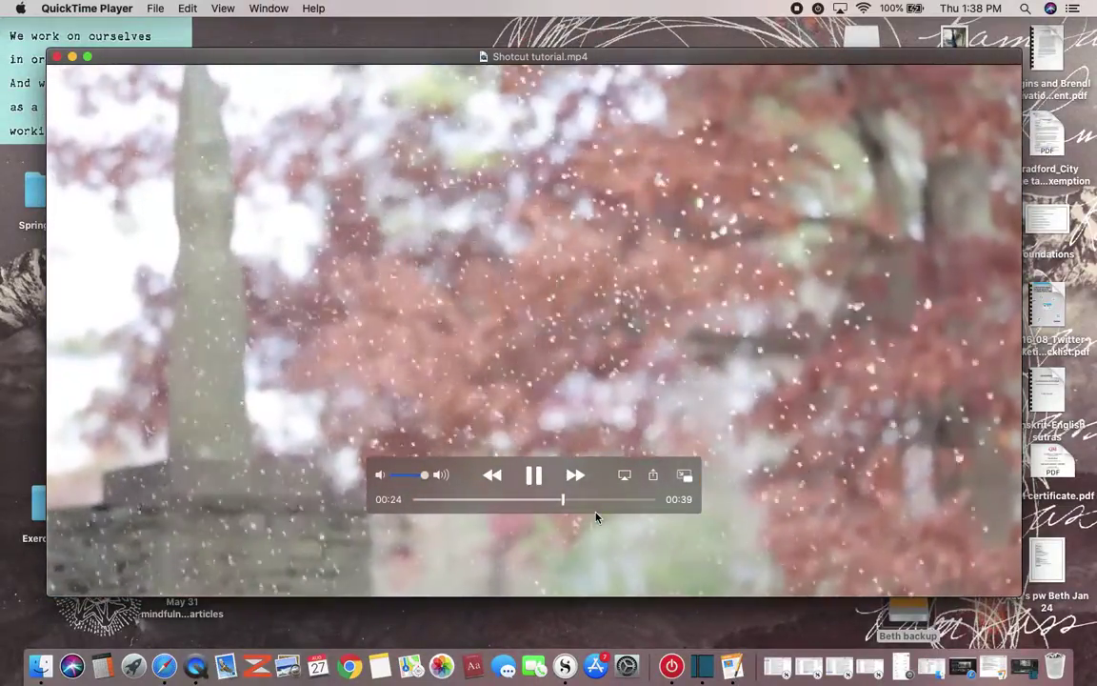
left_click(535, 476)
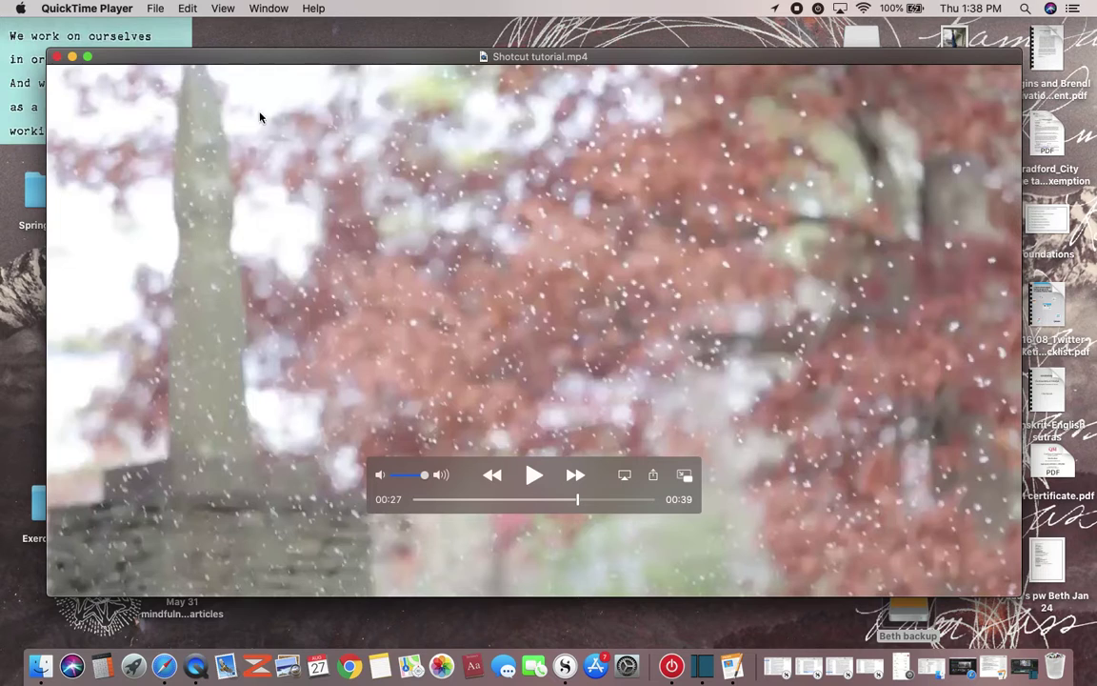
left_click(57, 60)
left_click(414, 148)
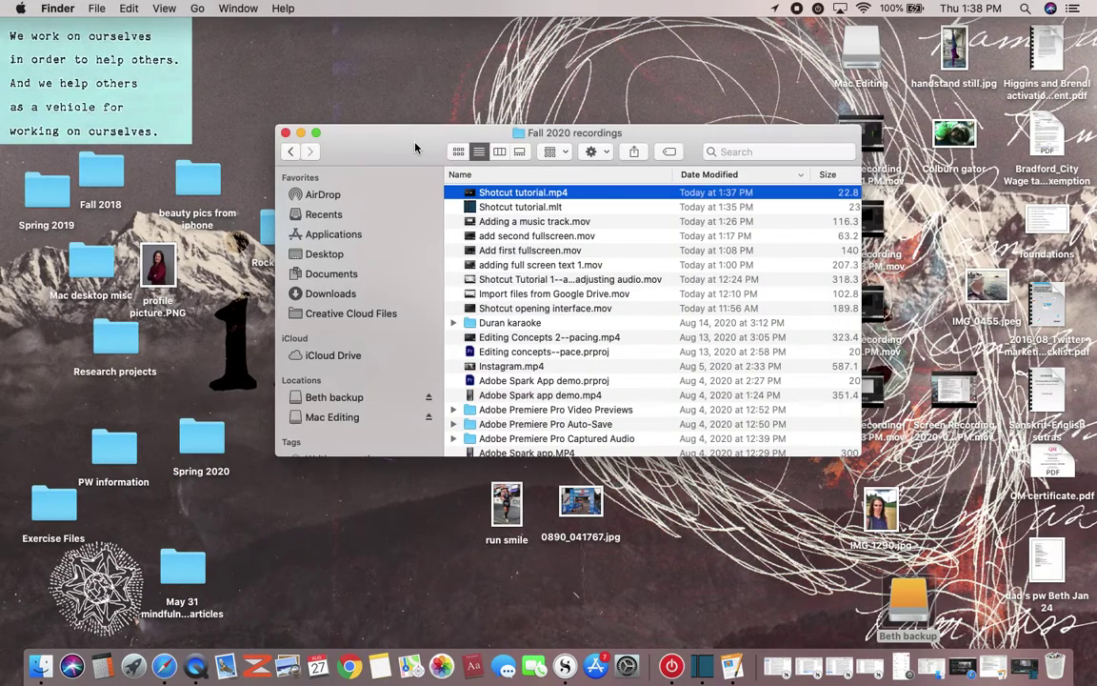